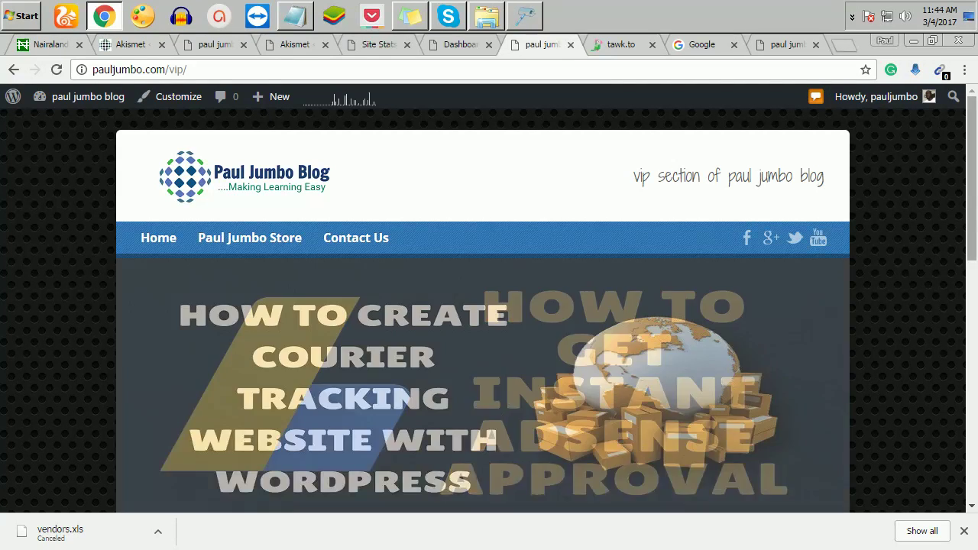
- Browse the pauljumbo.com/vip article grid, then switch to the Google tab
{"action": "scroll", "coordinate": [489, 298], "scroll_direction": "down", "scroll_amount": 1}
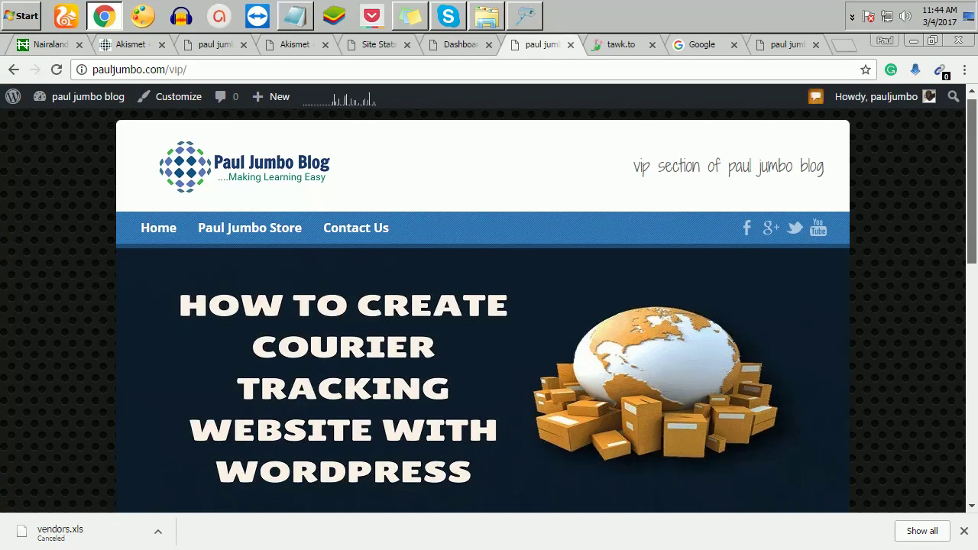
{"action": "scroll", "coordinate": [420, 360], "scroll_direction": "down", "scroll_amount": 1}
{"action": "scroll", "coordinate": [419, 360], "scroll_direction": "down", "scroll_amount": 2}
{"action": "scroll", "coordinate": [420, 361], "scroll_direction": "down", "scroll_amount": 2}
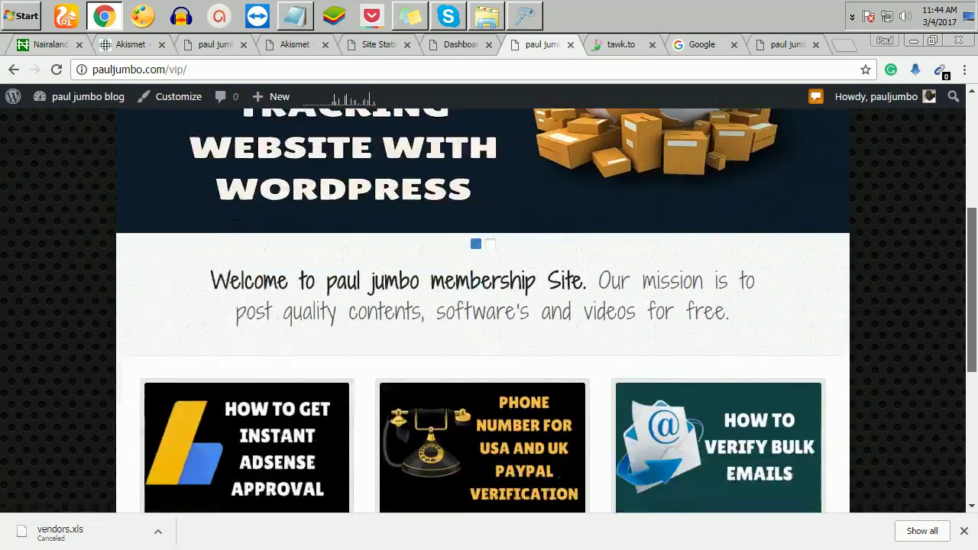
{"action": "scroll", "coordinate": [419, 360], "scroll_direction": "down", "scroll_amount": 3}
{"action": "scroll", "coordinate": [421, 361], "scroll_direction": "up", "scroll_amount": 4}
{"action": "scroll", "coordinate": [421, 361], "scroll_direction": "up", "scroll_amount": 3}
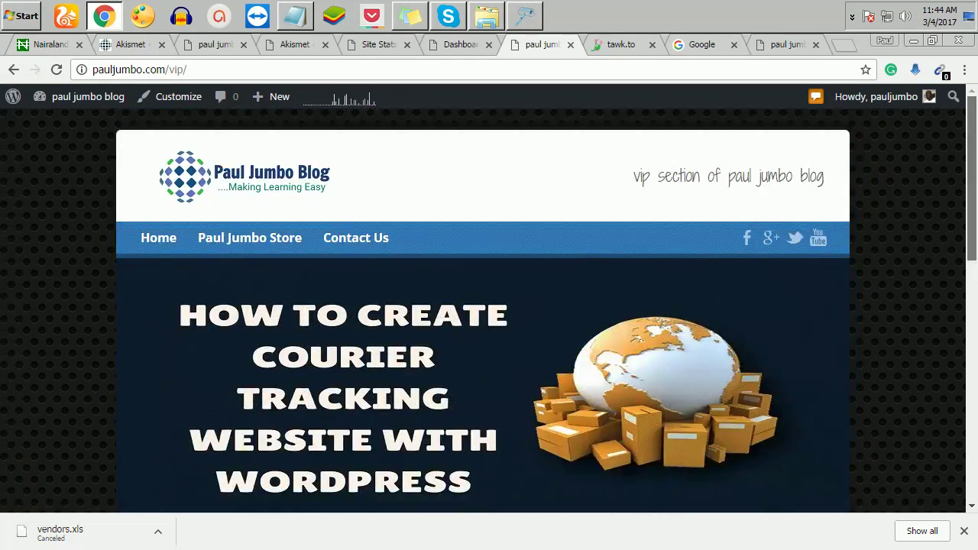
{"action": "scroll", "coordinate": [421, 362], "scroll_direction": "down", "scroll_amount": 4}
{"action": "scroll", "coordinate": [421, 361], "scroll_direction": "down", "scroll_amount": 3}
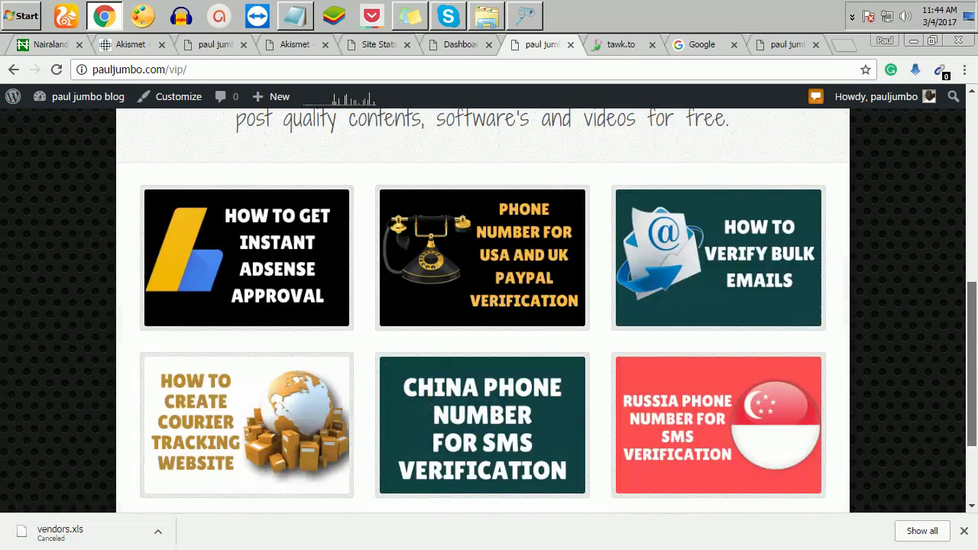
{"action": "scroll", "coordinate": [421, 362], "scroll_direction": "up", "scroll_amount": 3}
{"action": "scroll", "coordinate": [481, 306], "scroll_direction": "up", "scroll_amount": 2}
{"action": "scroll", "coordinate": [482, 305], "scroll_direction": "down", "scroll_amount": 5}
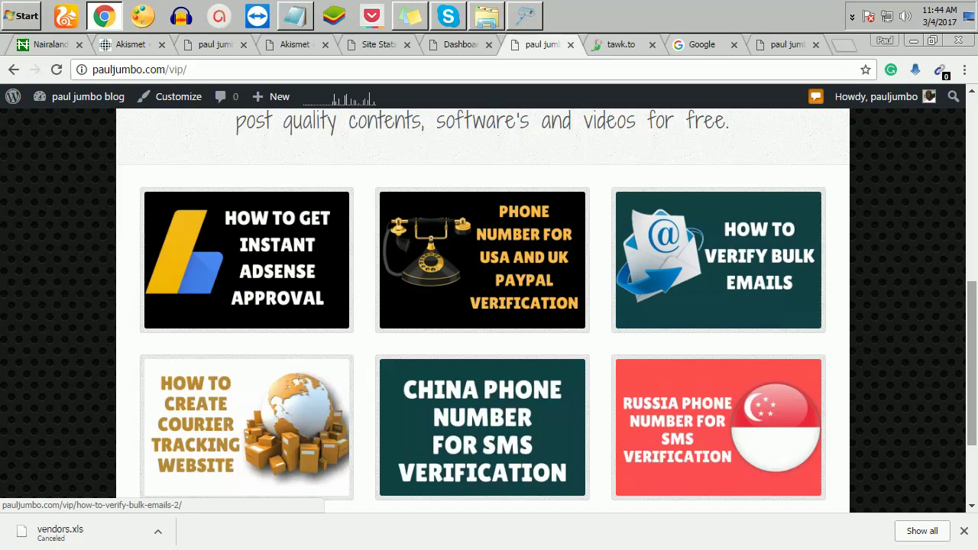
{"action": "scroll", "coordinate": [719, 260], "scroll_direction": "down", "scroll_amount": 3}
{"action": "scroll", "coordinate": [482, 382], "scroll_direction": "up", "scroll_amount": 3}
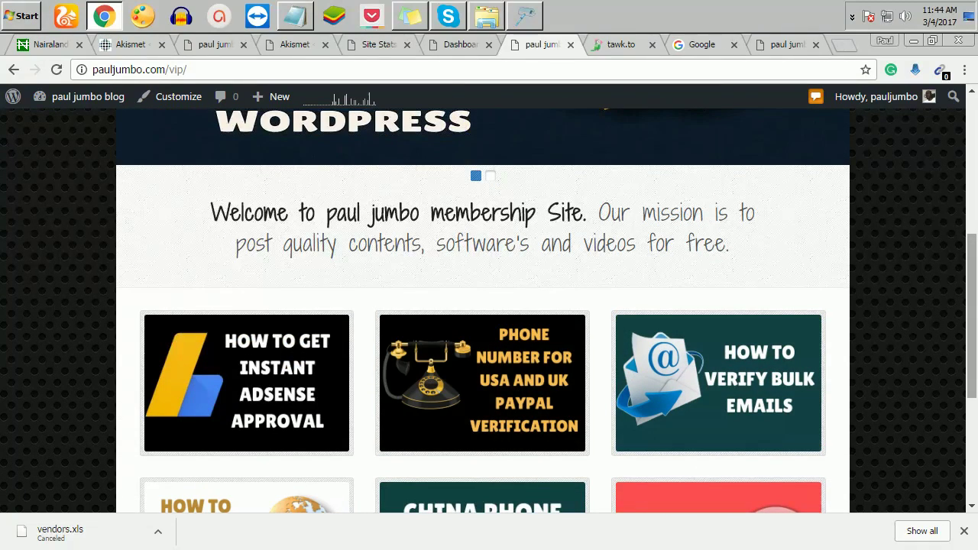
{"action": "scroll", "coordinate": [483, 306], "scroll_direction": "up", "scroll_amount": 2}
{"action": "scroll", "coordinate": [483, 306], "scroll_direction": "down", "scroll_amount": 5}
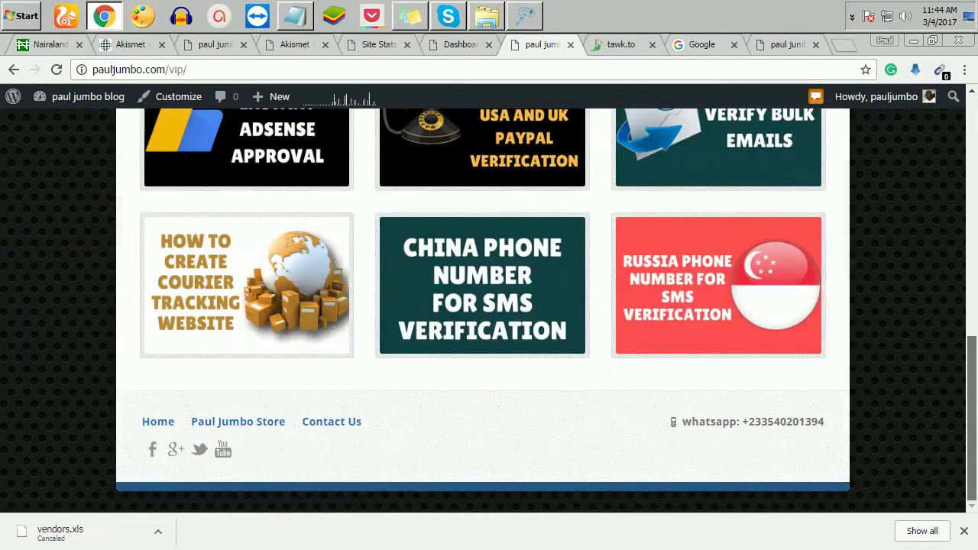
{"action": "scroll", "coordinate": [483, 305], "scroll_direction": "up", "scroll_amount": 4}
{"action": "scroll", "coordinate": [483, 306], "scroll_direction": "up", "scroll_amount": 4}
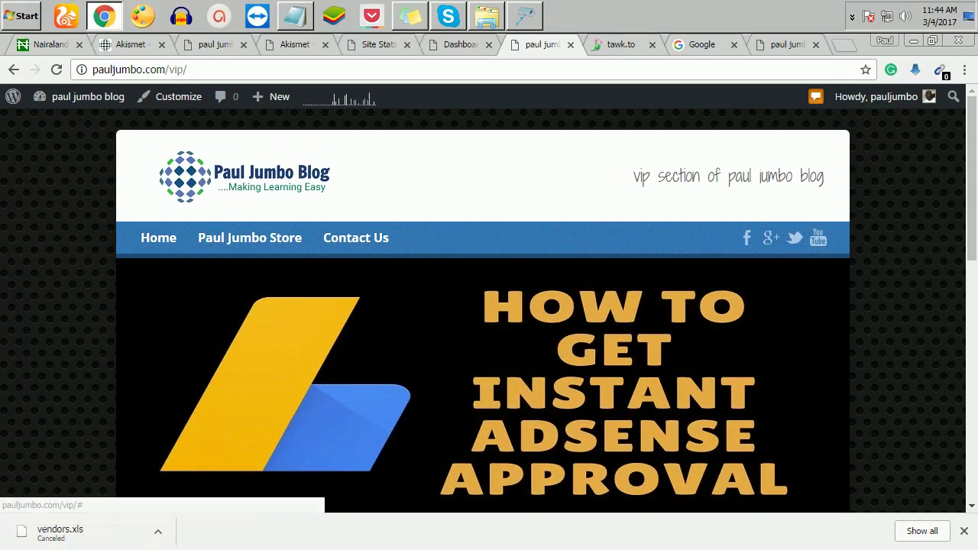
{"action": "scroll", "coordinate": [482, 306], "scroll_direction": "down", "scroll_amount": 4}
{"action": "scroll", "coordinate": [482, 306], "scroll_direction": "up", "scroll_amount": 2}
{"action": "scroll", "coordinate": [482, 305], "scroll_direction": "up", "scroll_amount": 3}
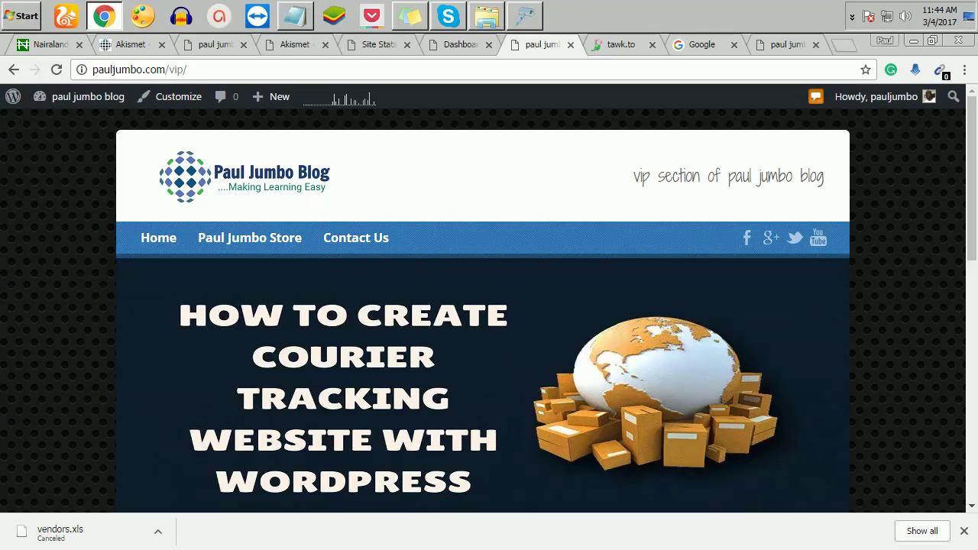
{"action": "key", "text": "ctrl+Tab"}
{"action": "key", "text": "ctrl+Tab"}
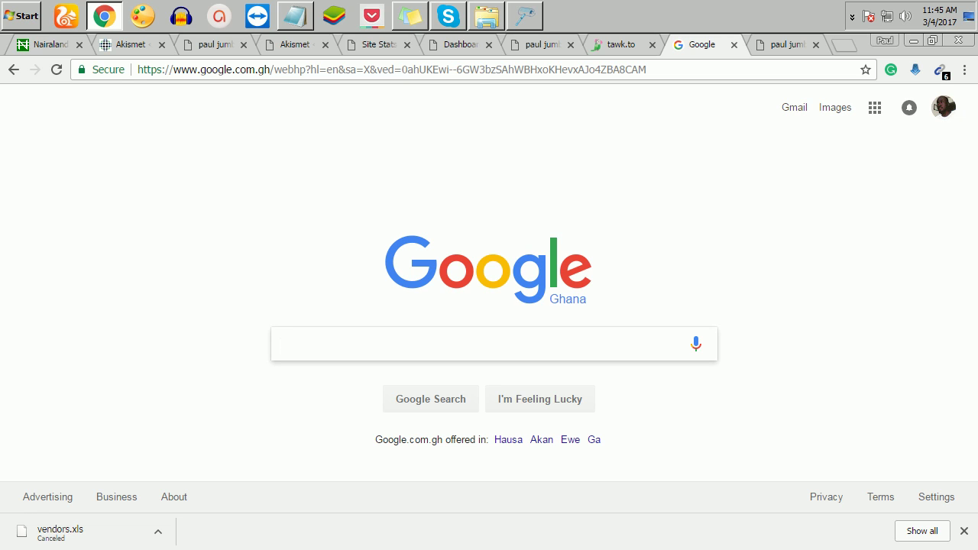
{"action": "type", "text": "chi"}
{"action": "type", "text": "ra"}
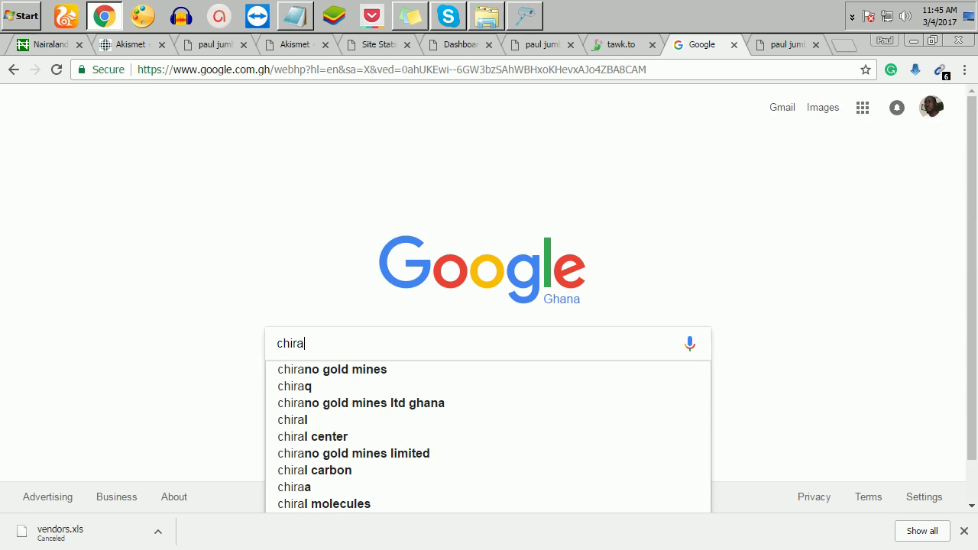
{"action": "key", "text": "BackSpace"}
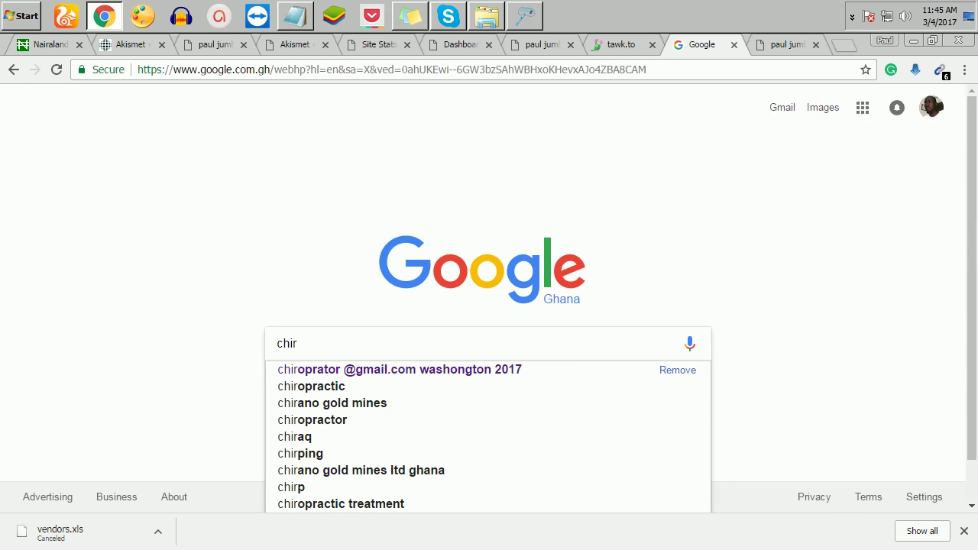
{"action": "key", "text": "Down"}
{"action": "key", "text": "Return"}
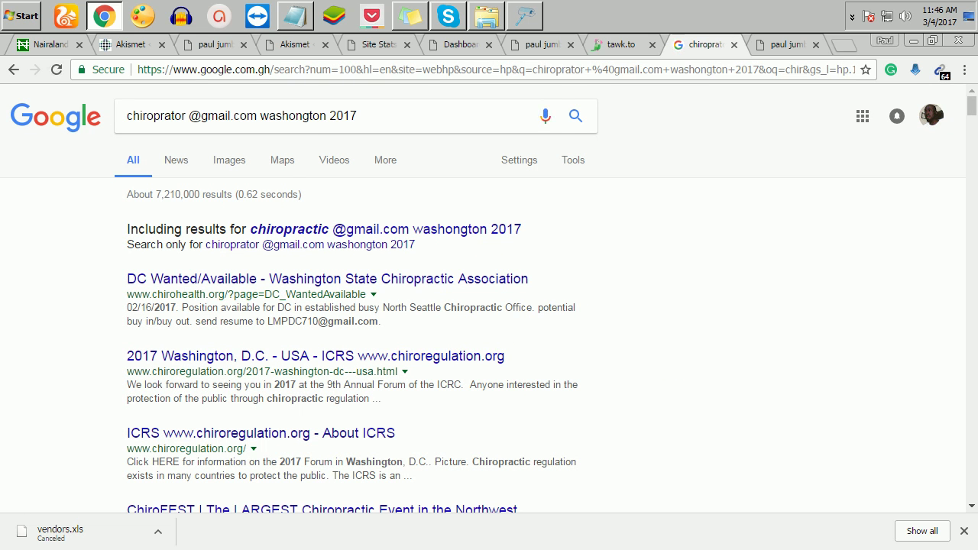
- Select the whole search query text, leaving the query unchanged
{"action": "left_click", "coordinate": [297, 116]}
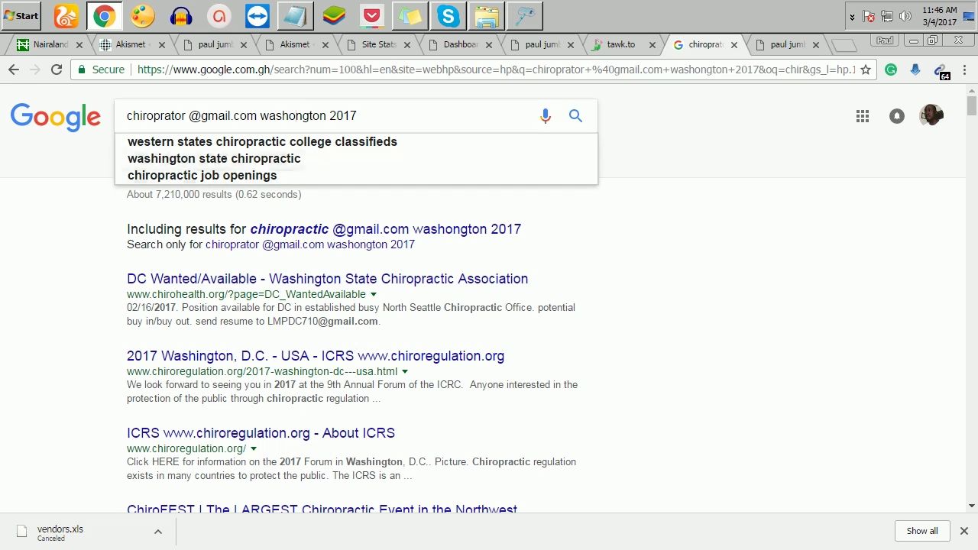
{"action": "key", "text": "Escape"}
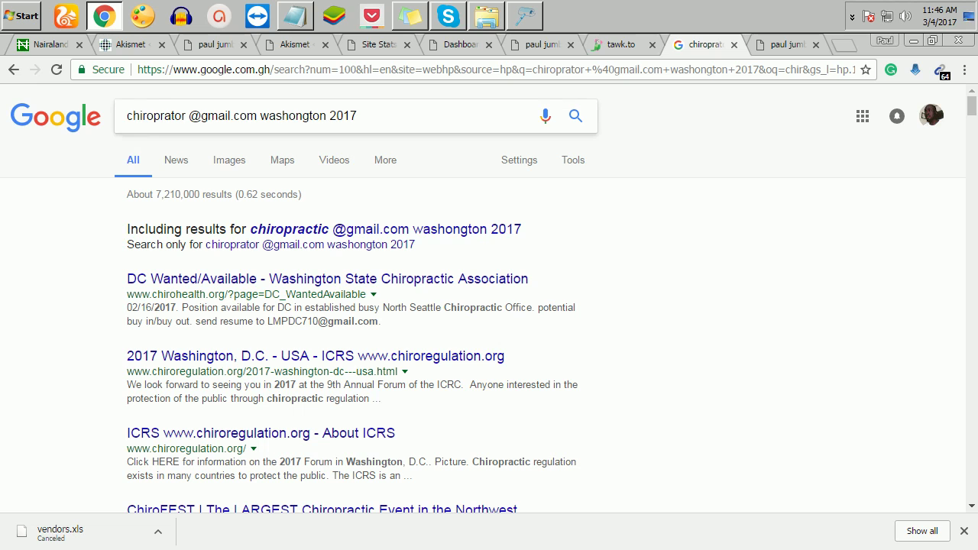
{"action": "key", "text": "shift+Left"}
{"action": "key", "text": "shift+Left"}
{"action": "key", "text": "shift+Left"}
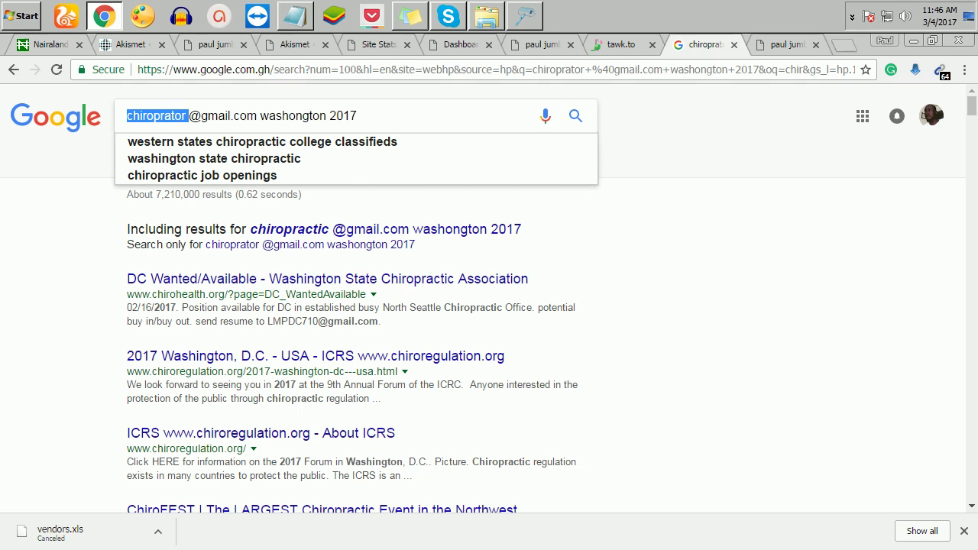
{"action": "left_click", "coordinate": [256, 115]}
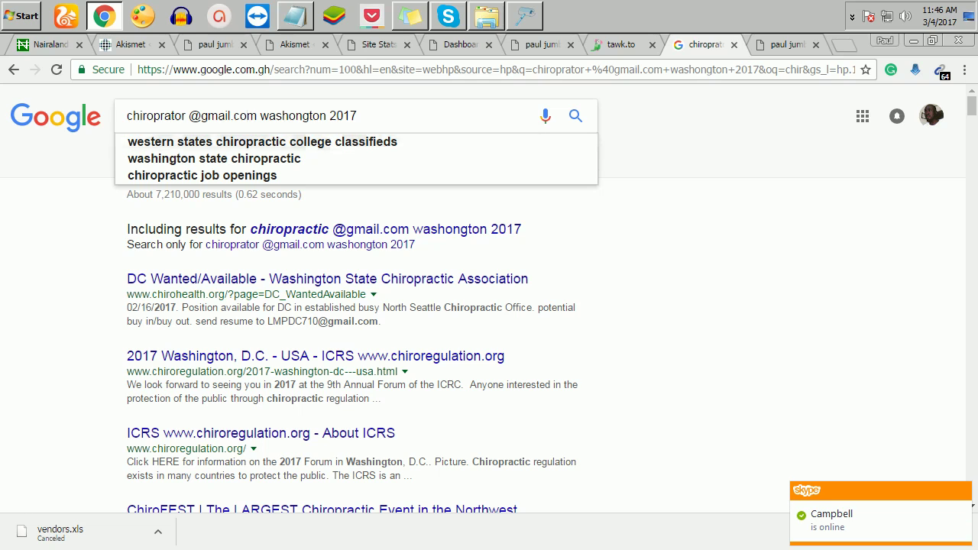
{"action": "key", "text": "Escape"}
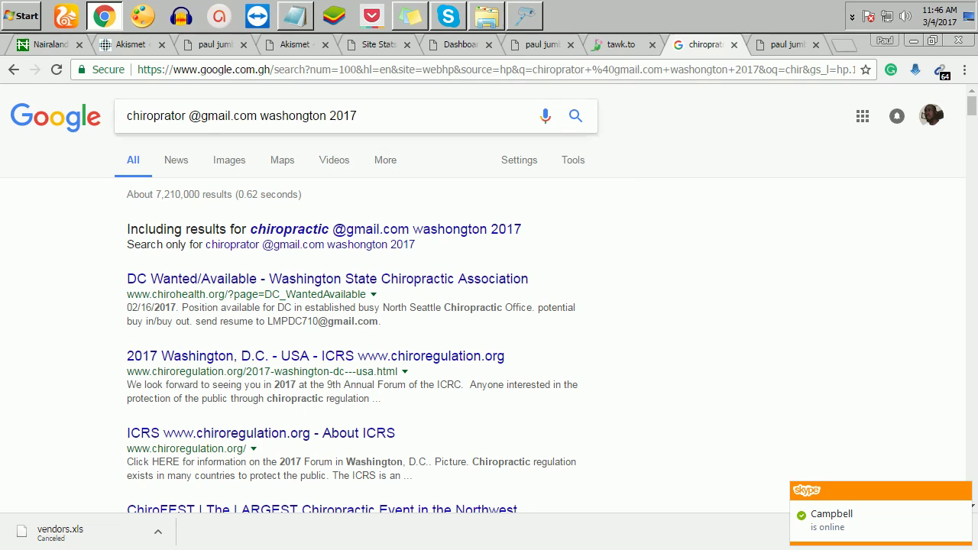
{"action": "left_click_drag", "start_coordinate": [357, 115], "coordinate": [127, 115]}
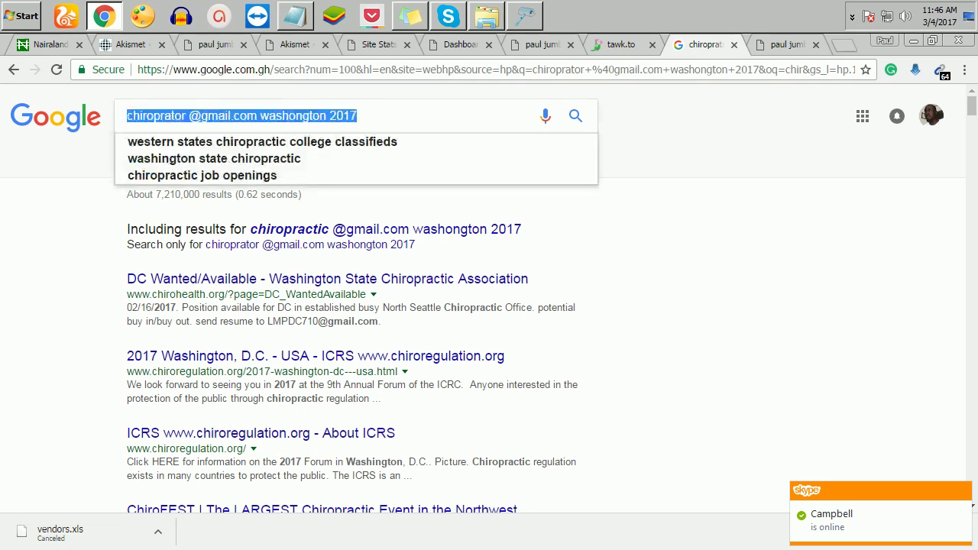
{"action": "key", "text": "Escape"}
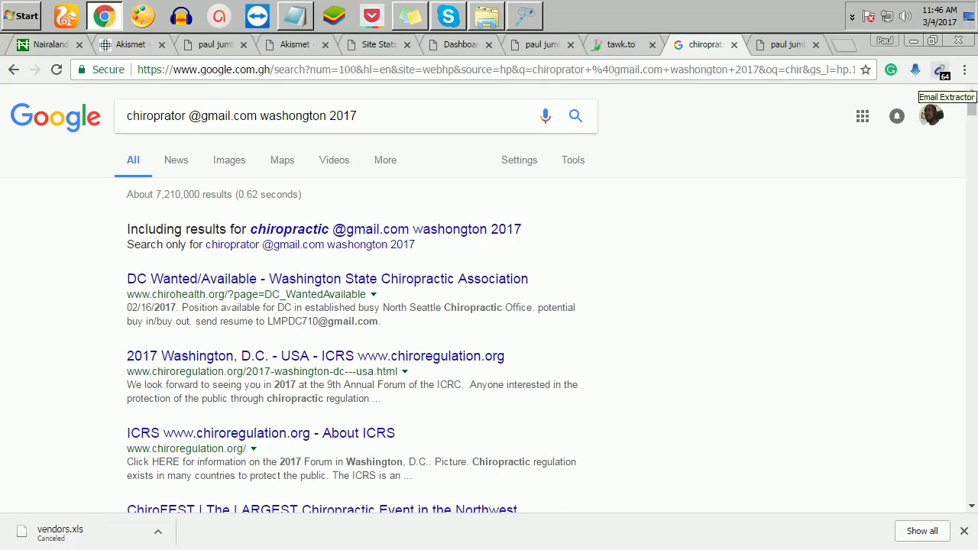
- Show the Email Extractor's 64 found addresses and export them as a text file
{"action": "left_click", "coordinate": [941, 70]}
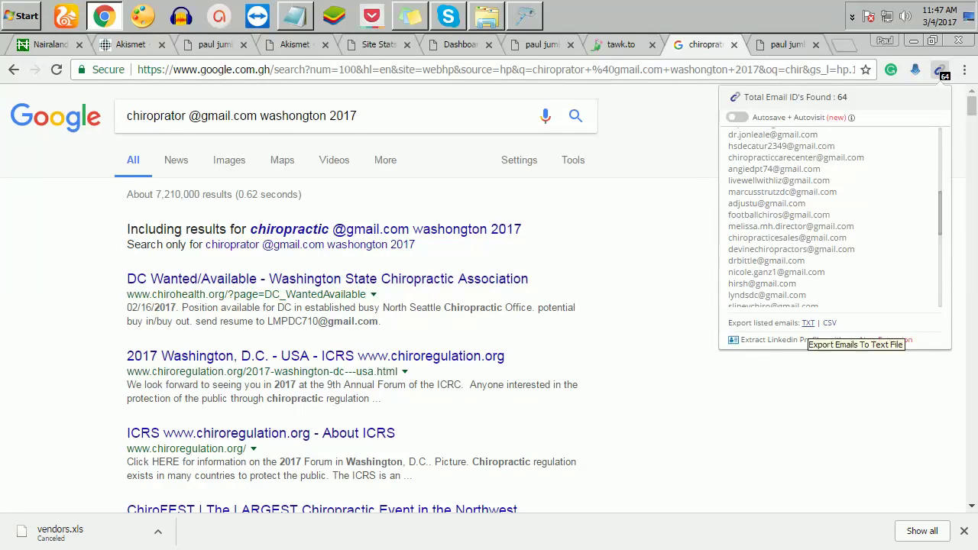
{"action": "left_click", "coordinate": [808, 323]}
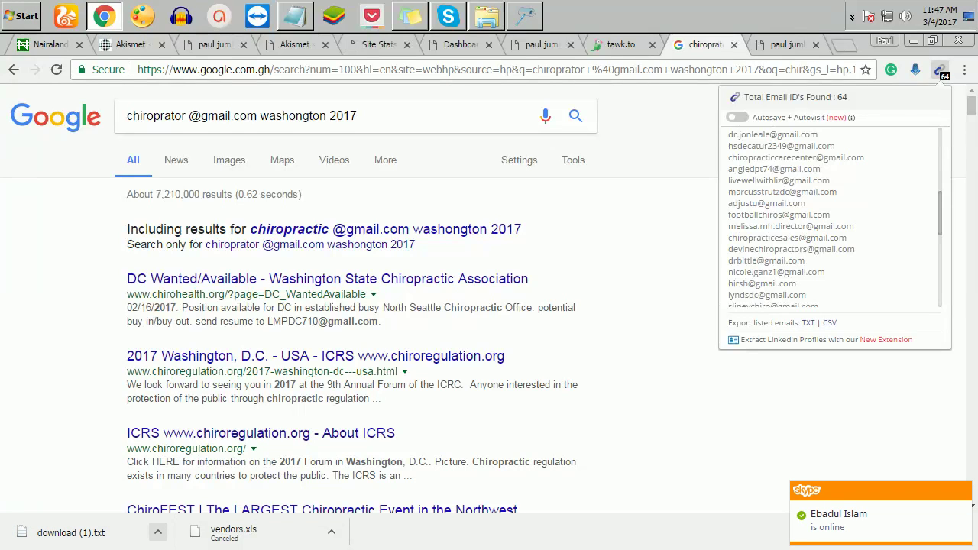
- Open the downloaded email list file in a text editor and type 'test emails'
{"action": "left_click", "coordinate": [157, 533]}
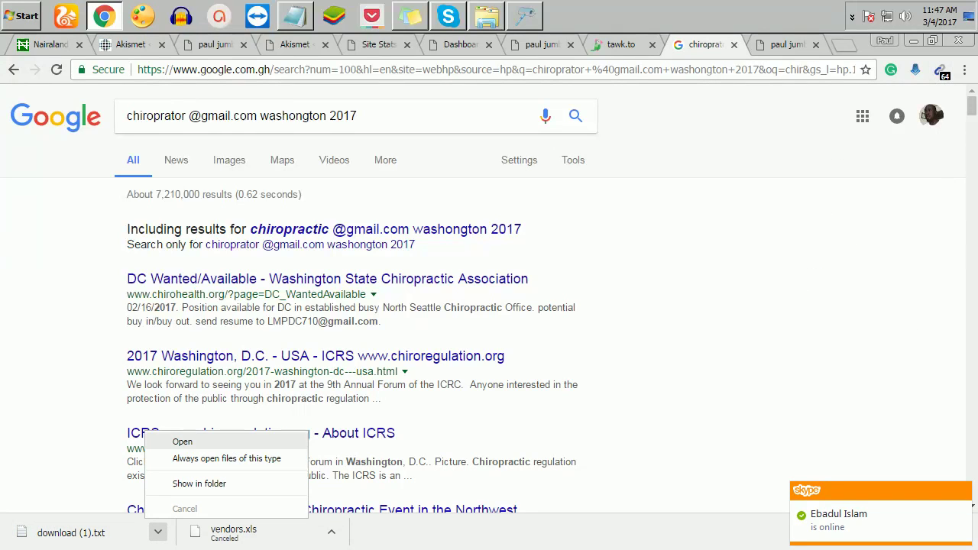
{"action": "left_click", "coordinate": [182, 442]}
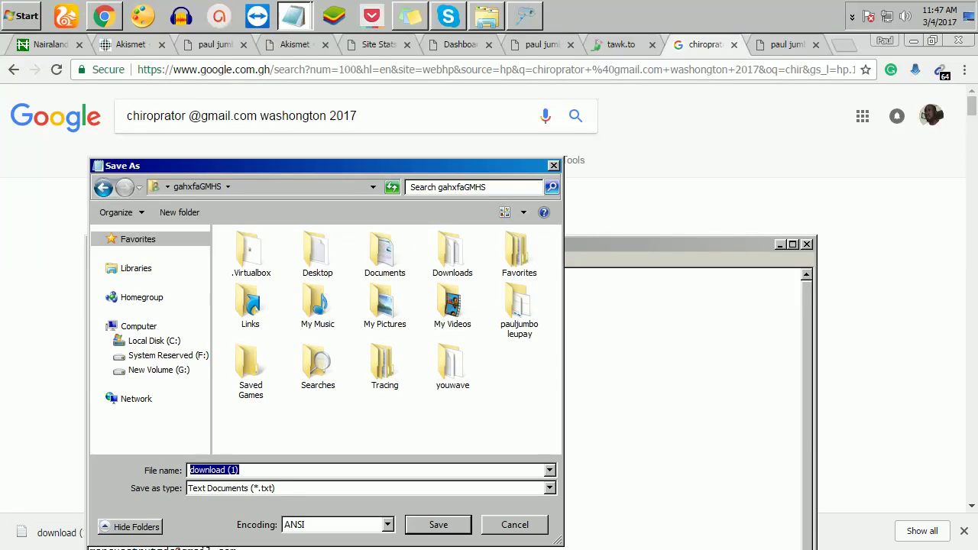
{"action": "type", "text": "test "}
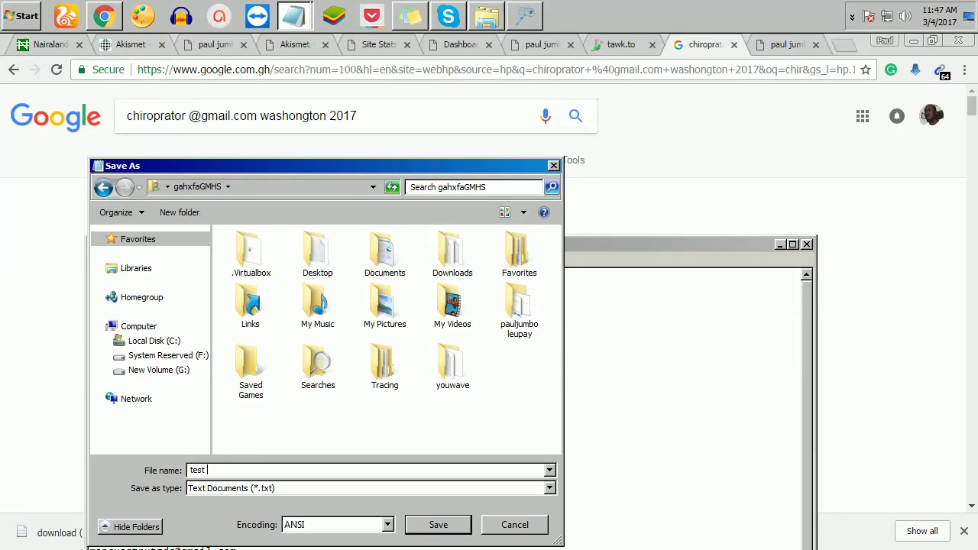
{"action": "type", "text": "emails"}
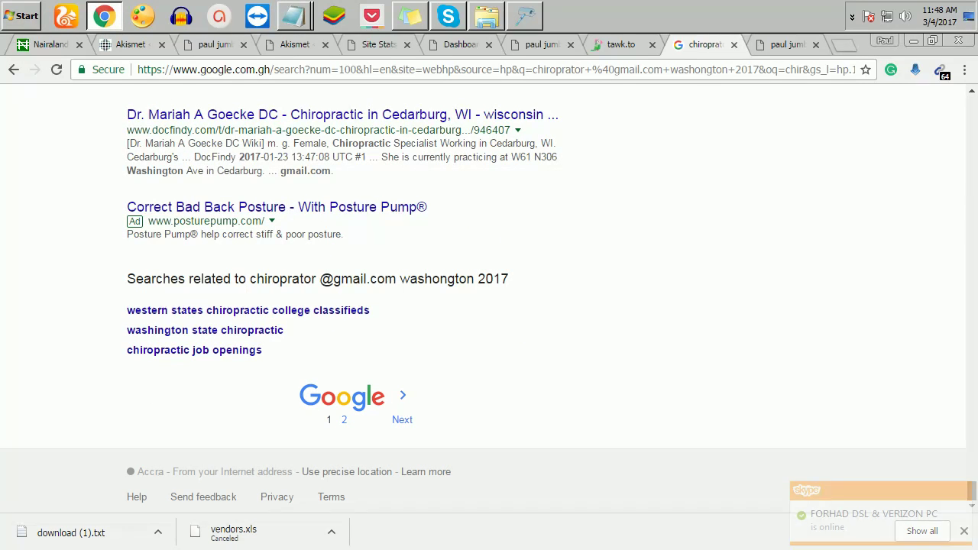
- Load and refresh results page 2, close Notepad, and bring up the desktop email file's options
{"action": "left_click", "coordinate": [344, 420]}
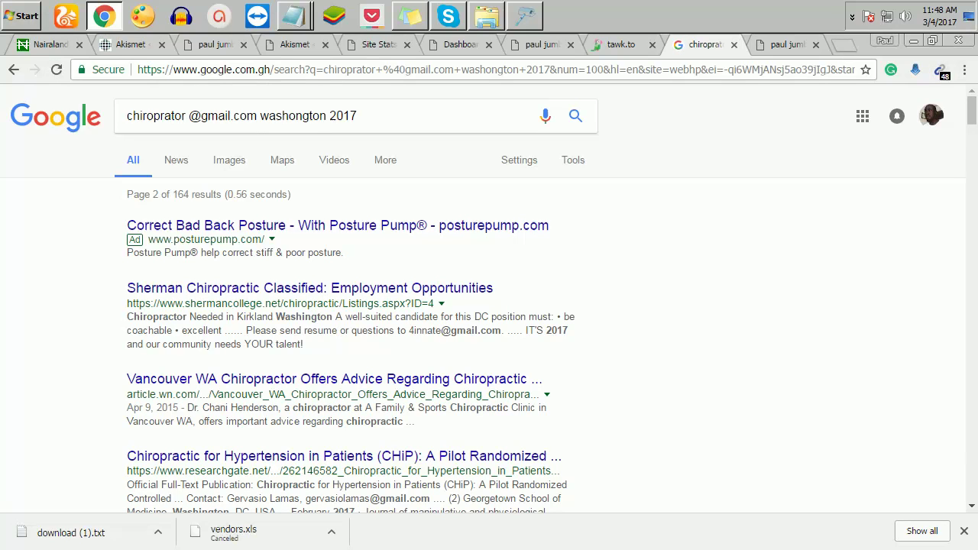
{"action": "key", "text": "F5"}
{"action": "key", "text": "n"}
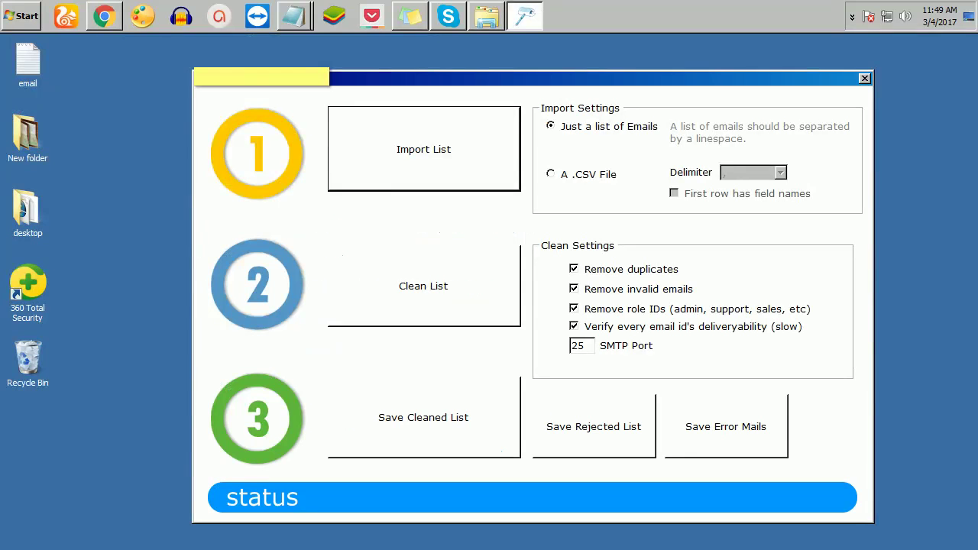
{"action": "right_click", "coordinate": [23, 75]}
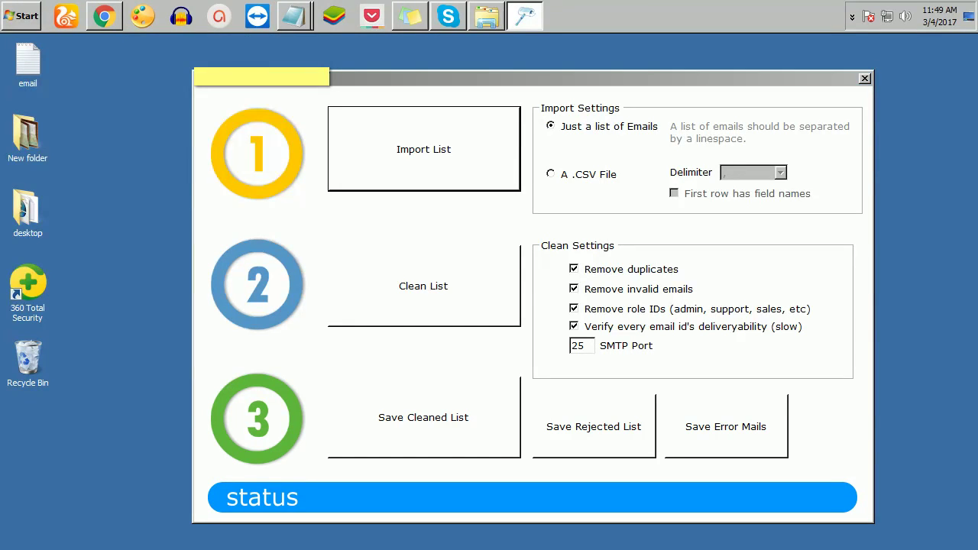
- Rename the desktop email file to 'chiropractor emails leads washingoton' and open it
{"action": "key", "text": "Return"}
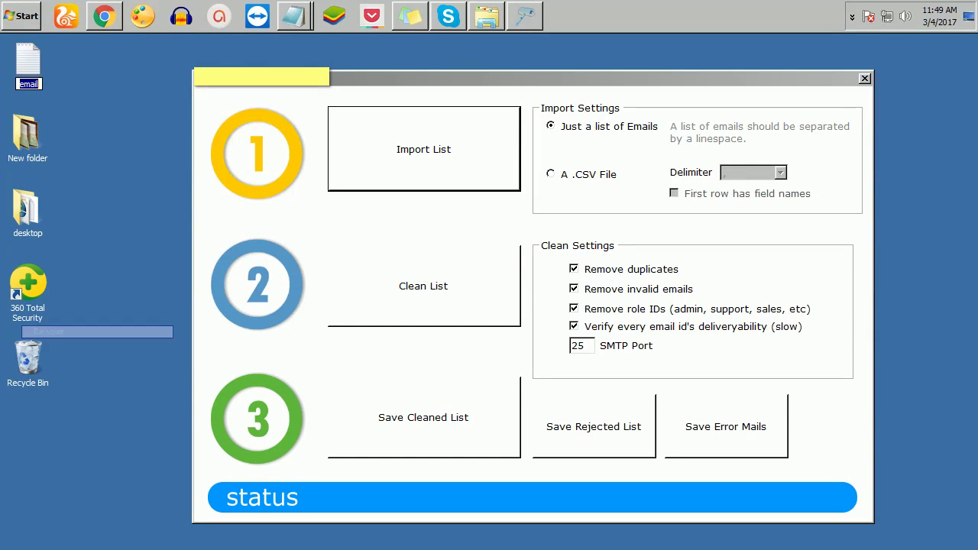
{"action": "type", "text": "ch"}
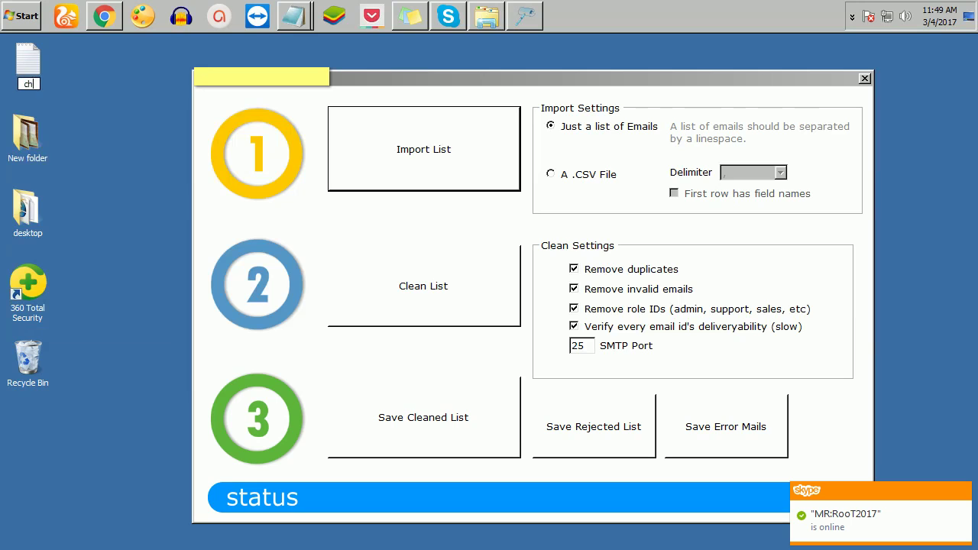
{"action": "type", "text": "irocat"}
{"action": "type", "text": "o"}
{"action": "key", "text": "BackSpace"}
{"action": "key", "text": "BackSpace"}
{"action": "key", "text": "BackSpace"}
{"action": "key", "text": "BackSpace"}
{"action": "type", "text": "pra"}
{"action": "type", "text": "ctor em"}
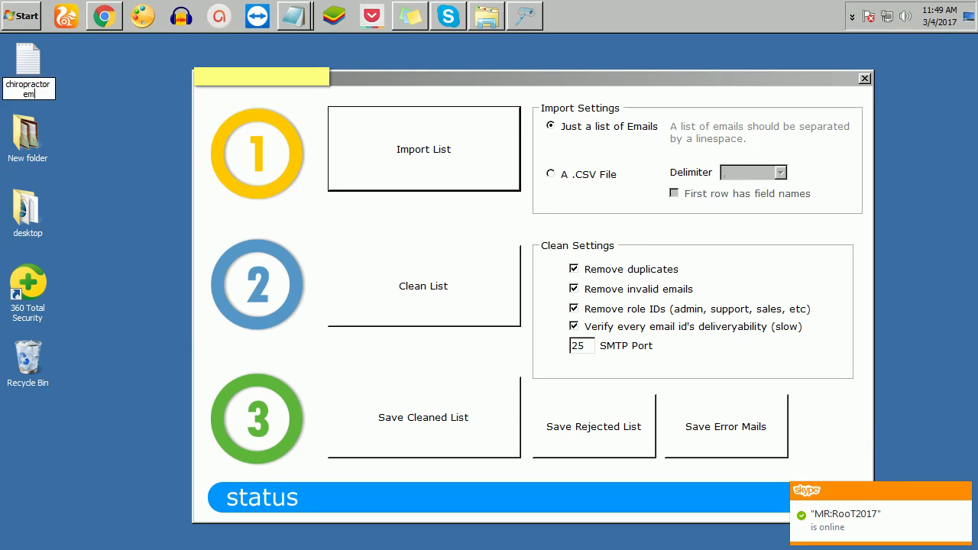
{"action": "type", "text": "ails l"}
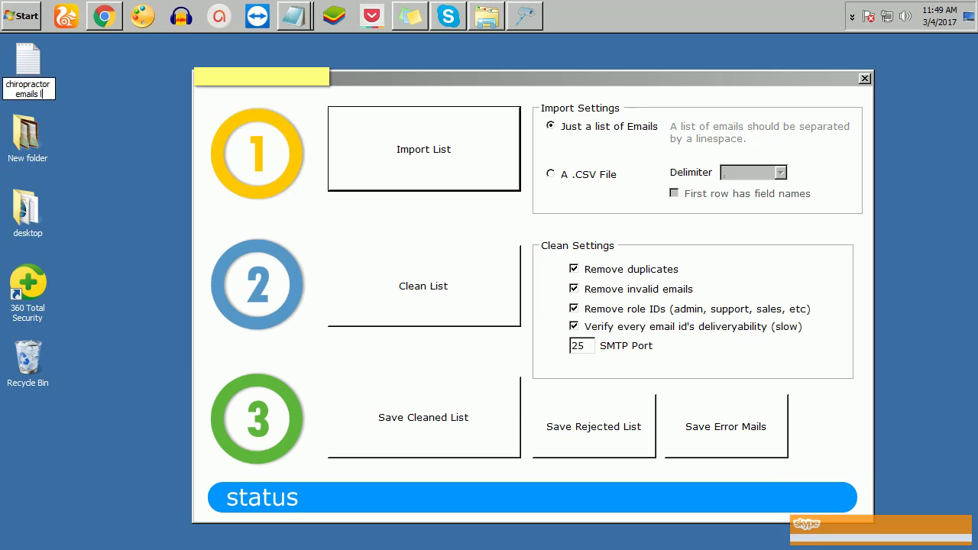
{"action": "type", "text": "eads wash"}
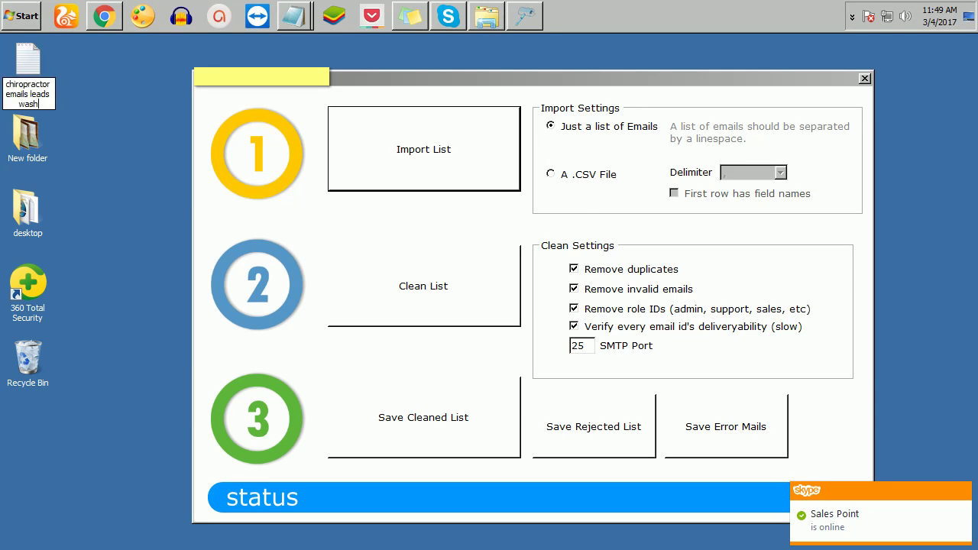
{"action": "type", "text": "ingto"}
{"action": "type", "text": "n"}
{"action": "key", "text": "Return"}
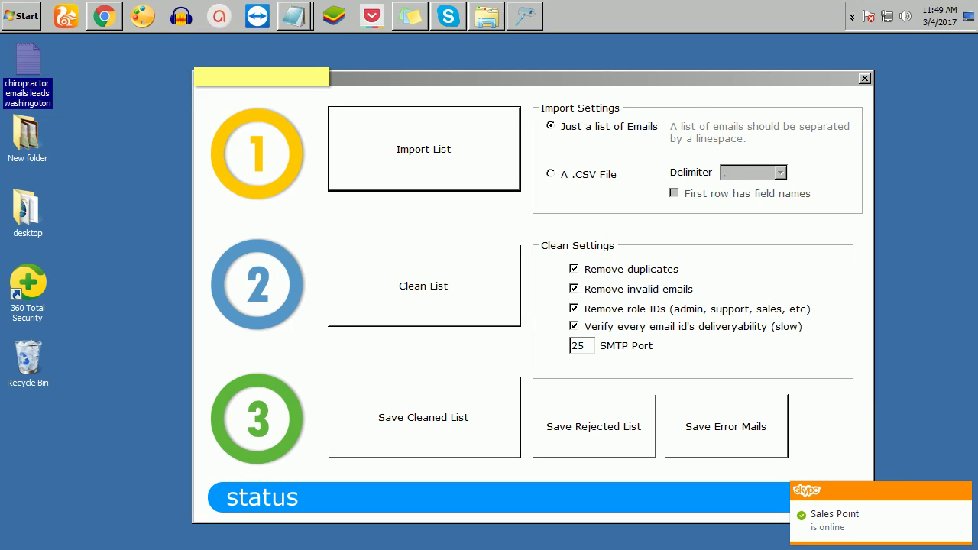
{"action": "key", "text": "Return"}
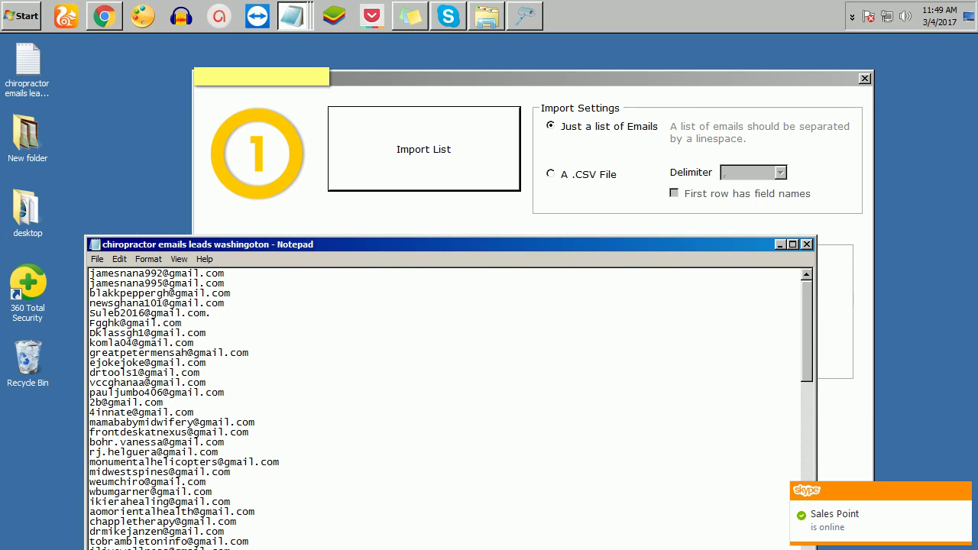
{"action": "key", "text": "ctrl+End"}
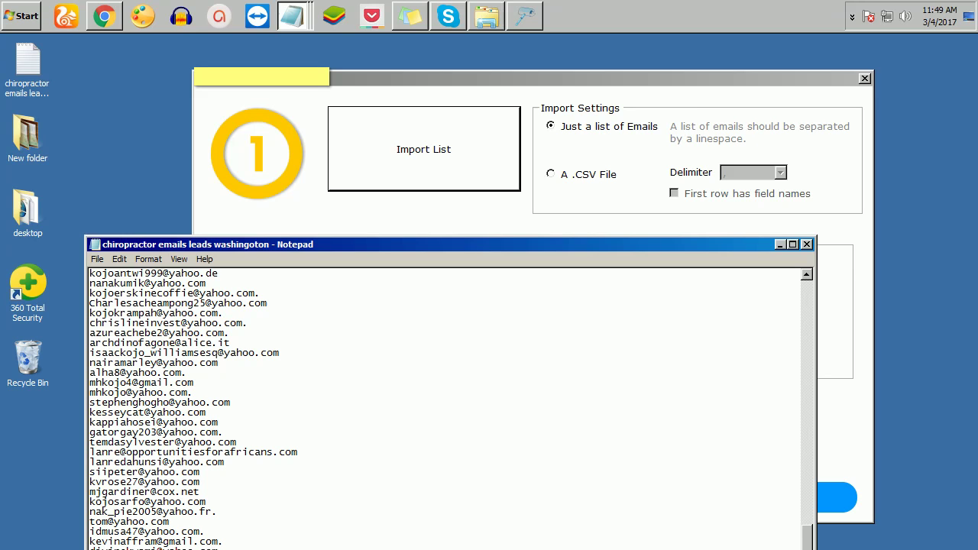
{"action": "scroll", "coordinate": [451, 406], "scroll_direction": "up", "scroll_amount": 3}
{"action": "scroll", "coordinate": [451, 405], "scroll_direction": "up", "scroll_amount": 10}
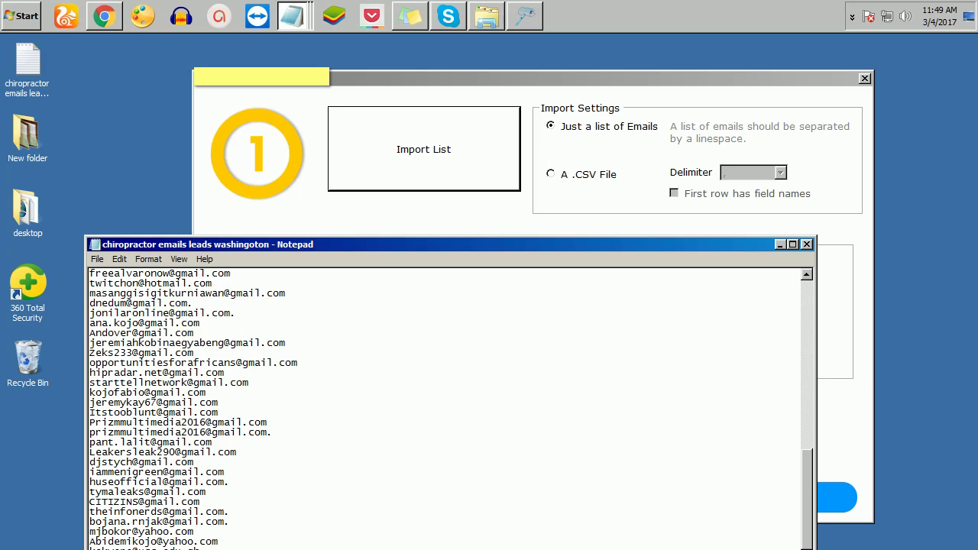
{"action": "left_click", "coordinate": [806, 244]}
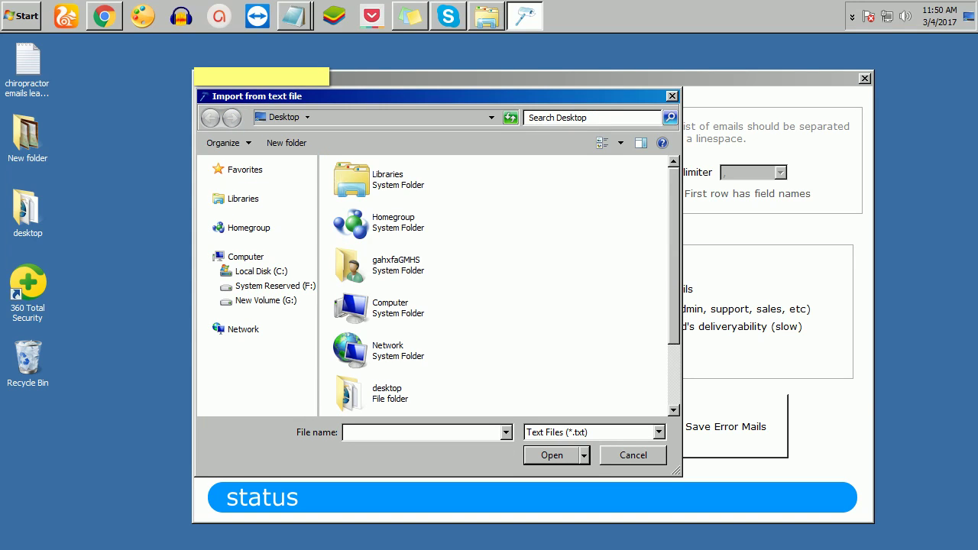
- Import the chiropractor emails text file, keeping the text-file filter, for 241 emails imported
{"action": "left_click", "coordinate": [390, 308]}
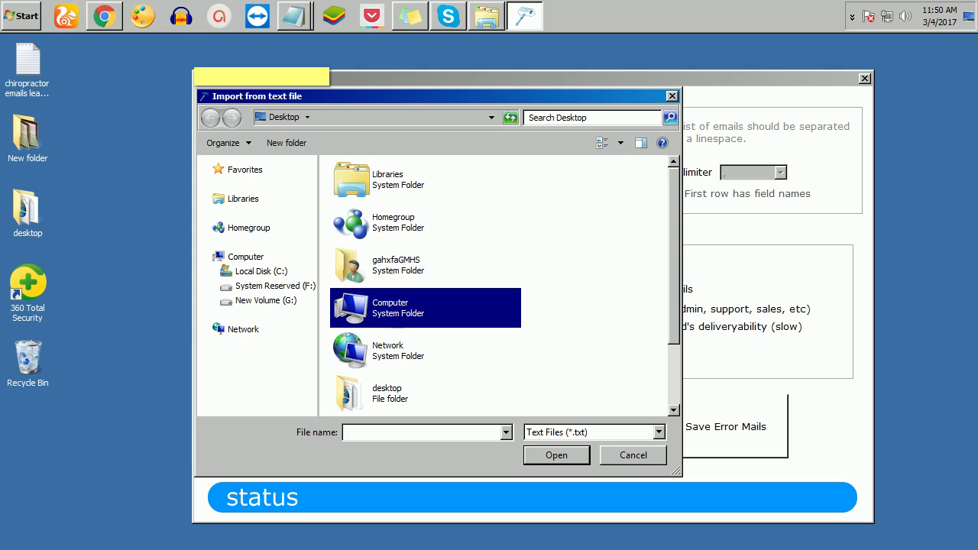
{"action": "key", "text": "alt+Down"}
{"action": "key", "text": "Escape"}
{"action": "key", "text": "Tab"}
{"action": "key", "text": "alt+Down"}
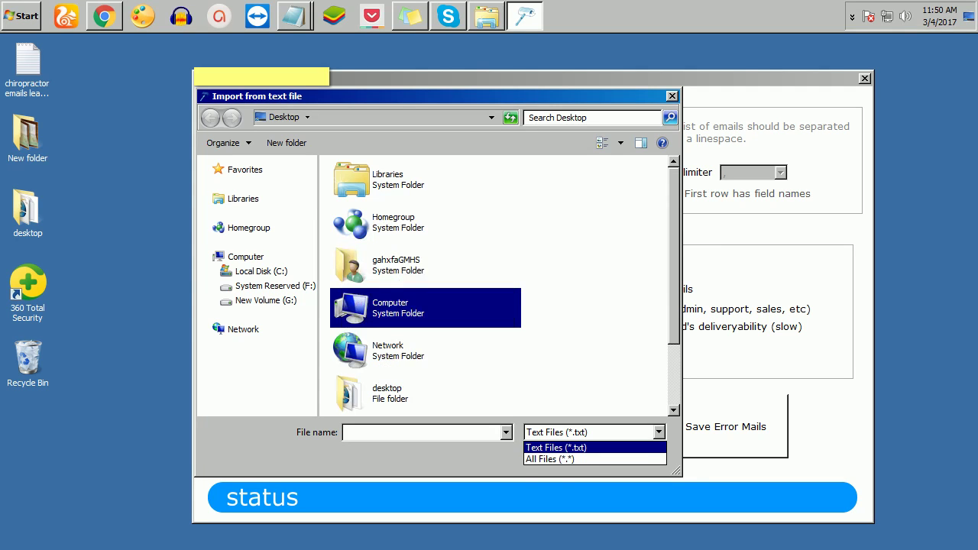
{"action": "key", "text": "Return"}
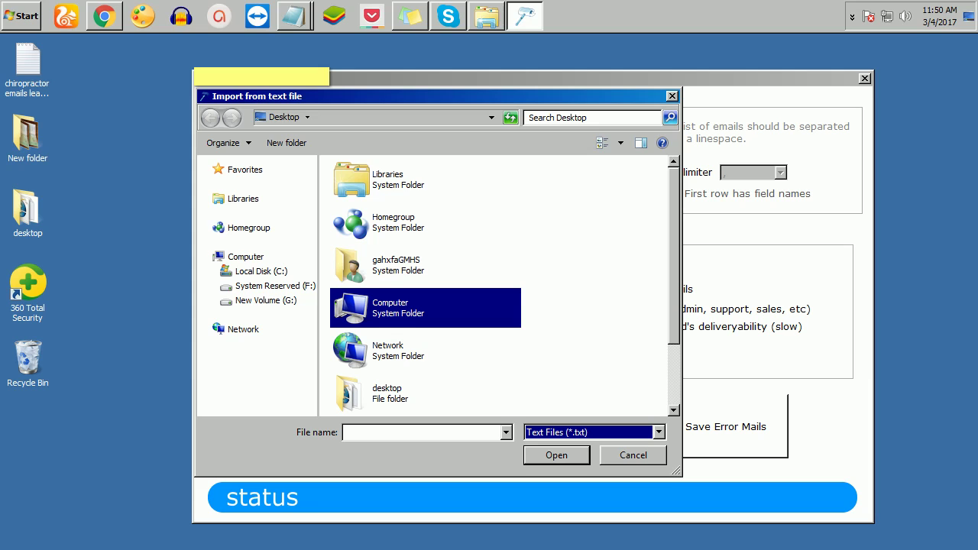
{"action": "scroll", "coordinate": [497, 286], "scroll_direction": "down", "scroll_amount": 2}
{"action": "key", "text": "End"}
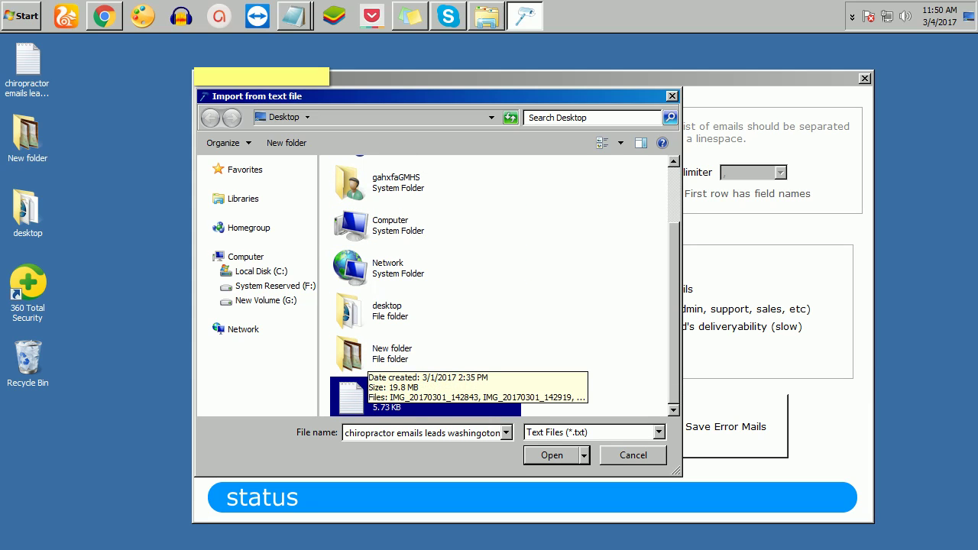
{"action": "key", "text": "Return"}
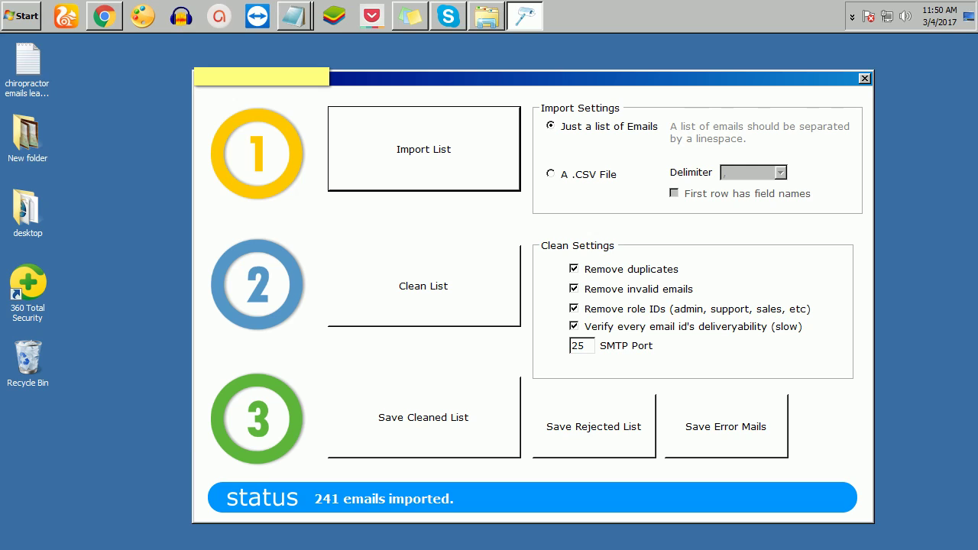
- Start cleaning the 238 imported emails and bring Chrome to the front
{"action": "left_click", "coordinate": [424, 286]}
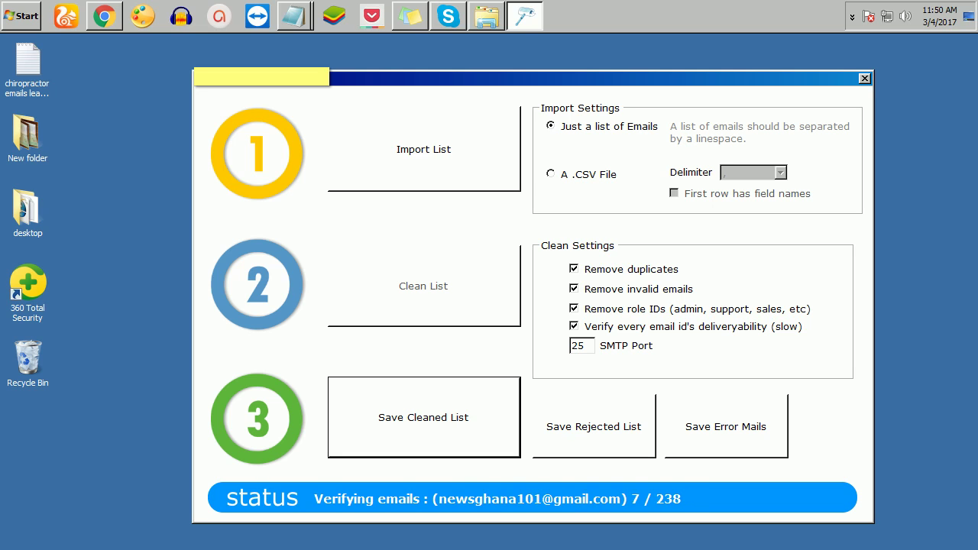
{"action": "left_click", "coordinate": [105, 16]}
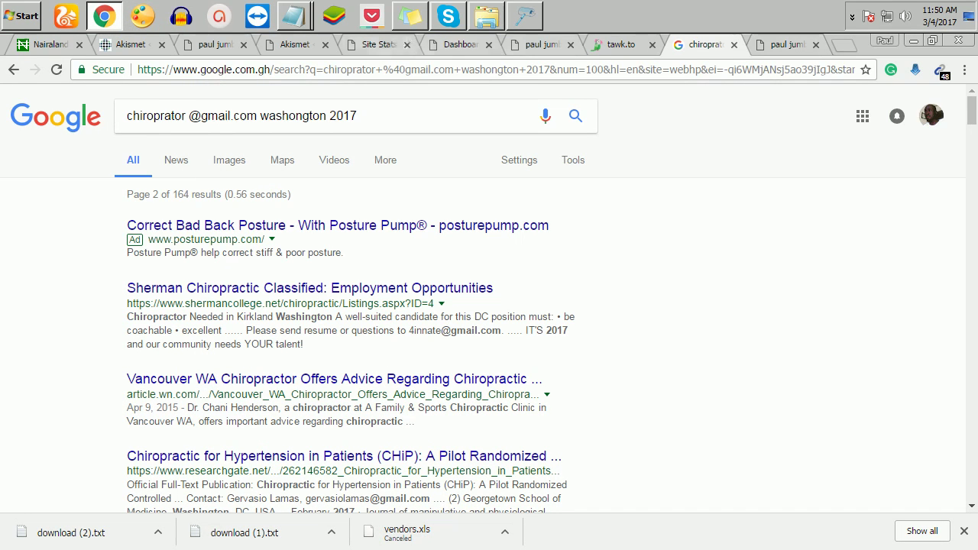
- Browse the paul jumbo store product listings, then return to the email cleaner
{"action": "key", "text": "ctrl+Tab"}
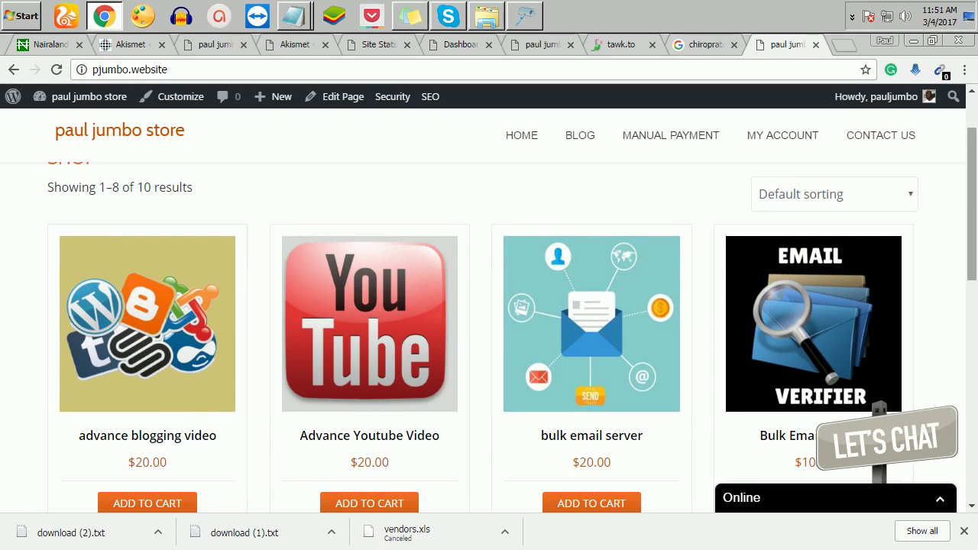
{"action": "scroll", "coordinate": [489, 336], "scroll_direction": "down", "scroll_amount": 3}
{"action": "scroll", "coordinate": [490, 336], "scroll_direction": "down", "scroll_amount": 3}
{"action": "scroll", "coordinate": [489, 337], "scroll_direction": "up", "scroll_amount": 1}
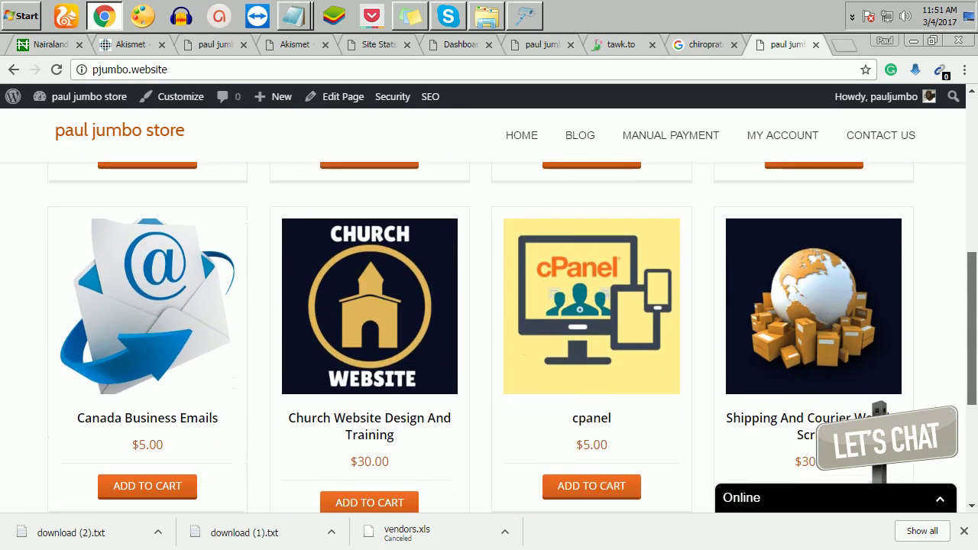
{"action": "scroll", "coordinate": [489, 336], "scroll_direction": "down", "scroll_amount": 3}
{"action": "scroll", "coordinate": [489, 336], "scroll_direction": "up", "scroll_amount": 1}
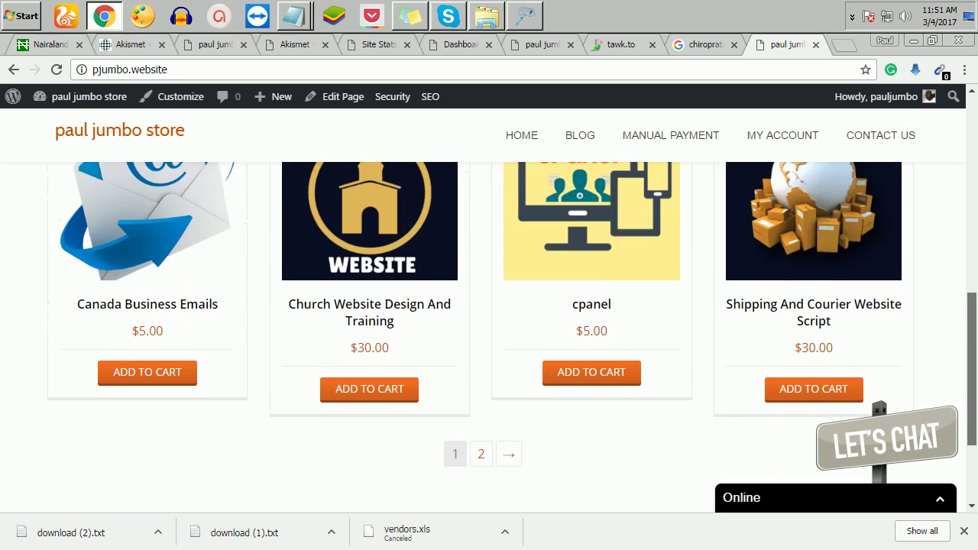
{"action": "scroll", "coordinate": [489, 336], "scroll_direction": "up", "scroll_amount": 2}
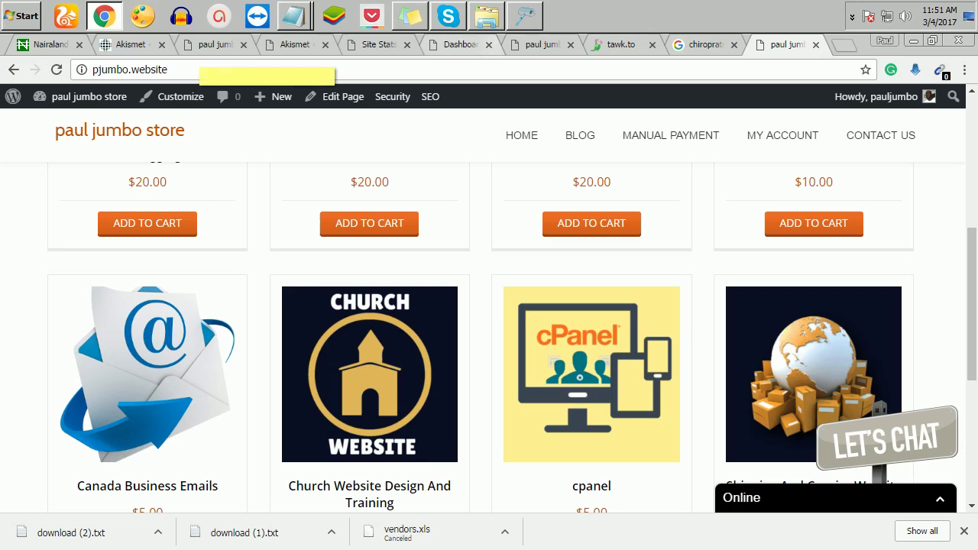
{"action": "left_click", "coordinate": [526, 15]}
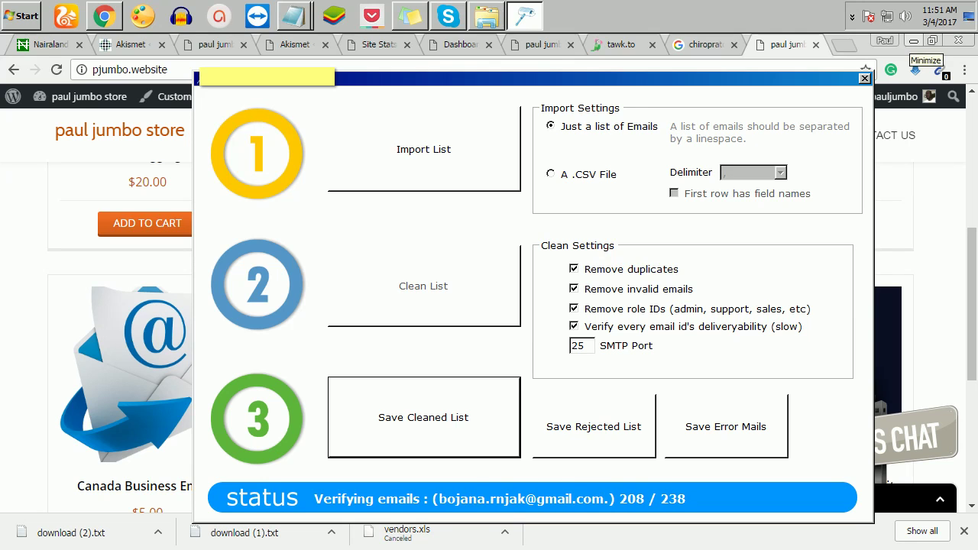
- Minimize Chrome, await 175 valid, 62 rejected, 4 errors, and open the save dialog
{"action": "left_click", "coordinate": [915, 40]}
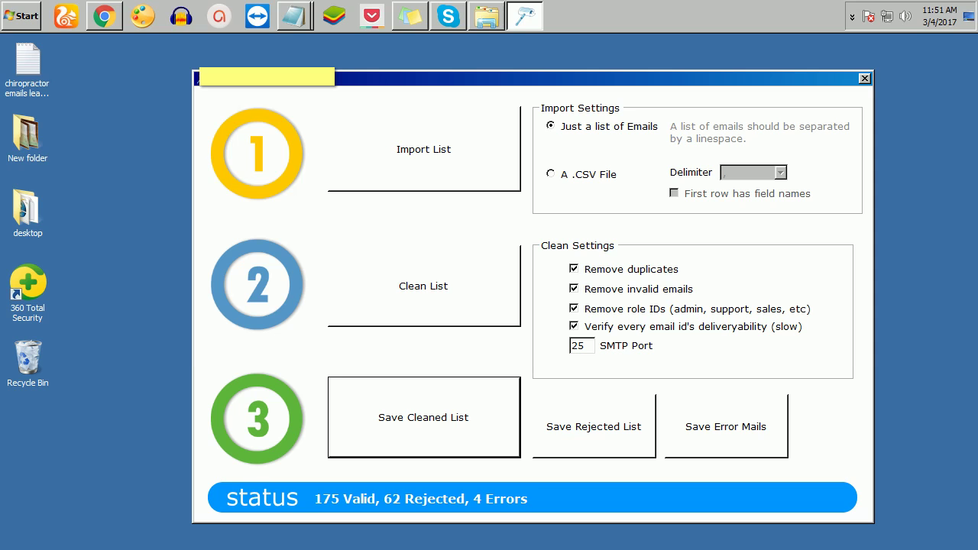
{"action": "key", "text": "Return"}
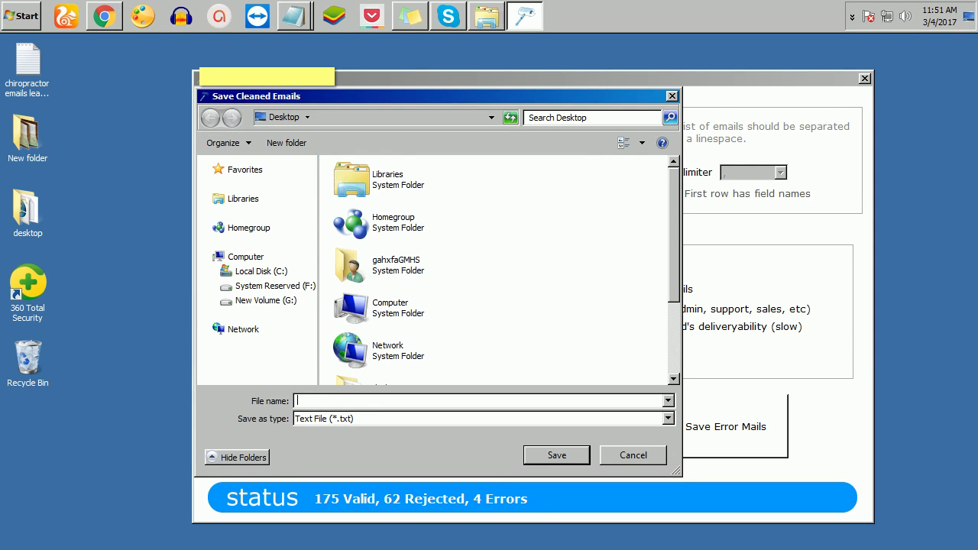
- Save the cleaned emails to the desktop as 'chripractor clean email leds washington'
{"action": "key", "text": "Escape"}
{"action": "key", "text": "Return"}
{"action": "type", "text": "chri"}
{"action": "type", "text": "practor clea"}
{"action": "type", "text": "n email "}
{"action": "type", "text": "leds was"}
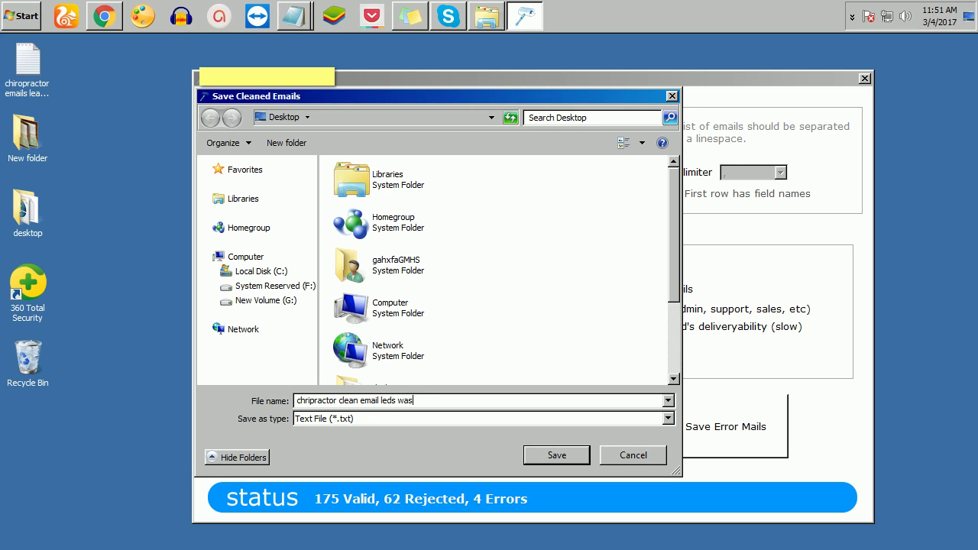
{"action": "type", "text": "hington"}
{"action": "key", "text": "Return"}
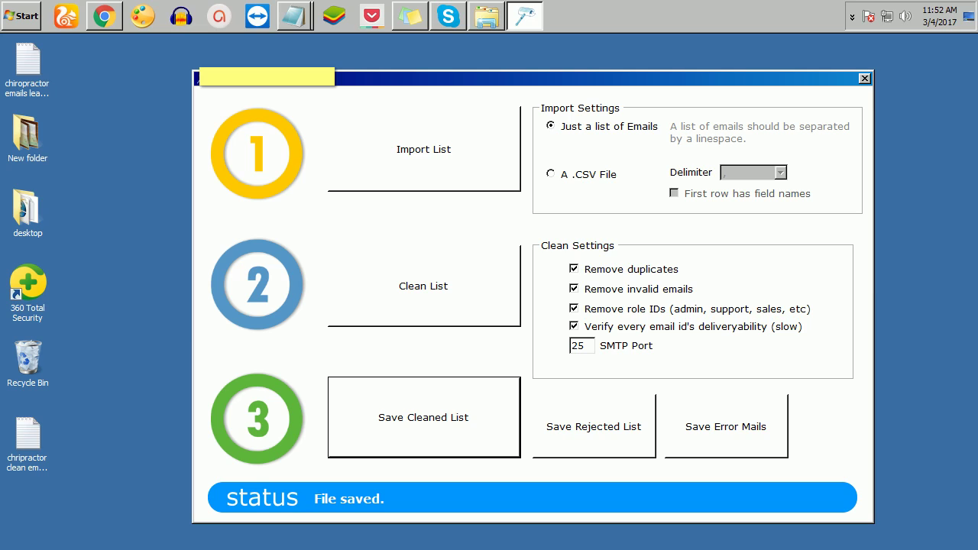
- Switch back to Chrome and scroll the paul jumbo store shop page down toward the footer
{"action": "left_click", "coordinate": [104, 15]}
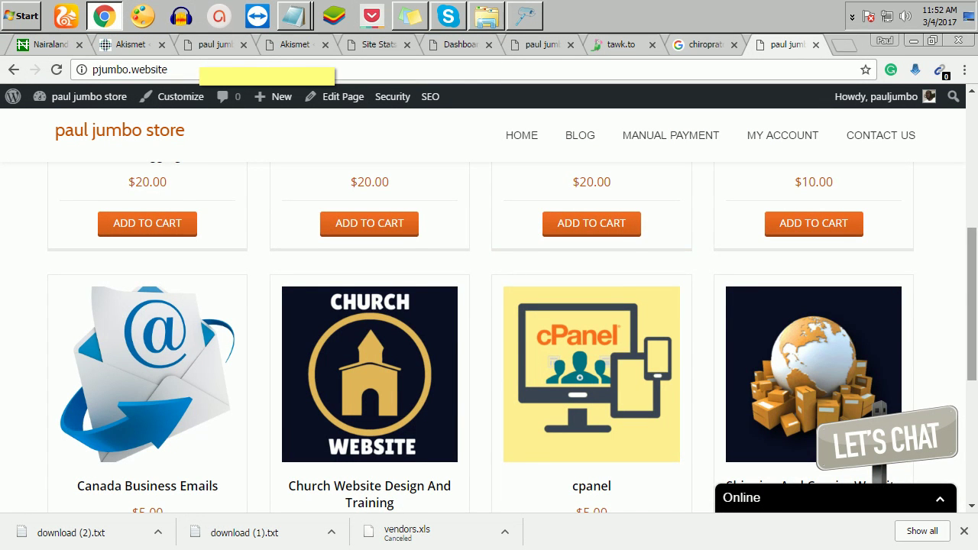
{"action": "scroll", "coordinate": [489, 306], "scroll_direction": "down", "scroll_amount": 4}
{"action": "scroll", "coordinate": [489, 306], "scroll_direction": "up", "scroll_amount": 6}
{"action": "scroll", "coordinate": [489, 306], "scroll_direction": "up", "scroll_amount": 2}
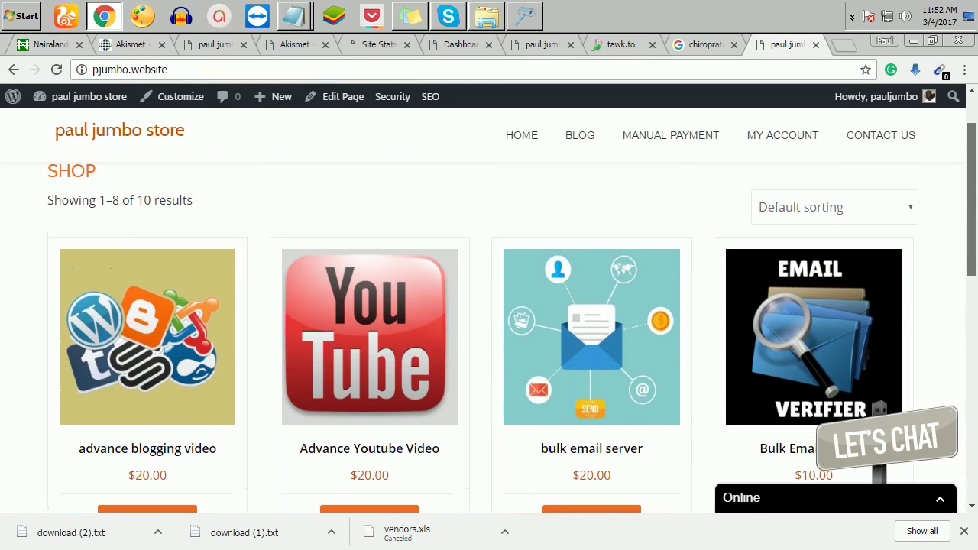
{"action": "scroll", "coordinate": [489, 306], "scroll_direction": "down", "scroll_amount": 2}
{"action": "scroll", "coordinate": [489, 306], "scroll_direction": "down", "scroll_amount": 3}
{"action": "scroll", "coordinate": [490, 306], "scroll_direction": "down", "scroll_amount": 2}
{"action": "scroll", "coordinate": [489, 305], "scroll_direction": "down", "scroll_amount": 2}
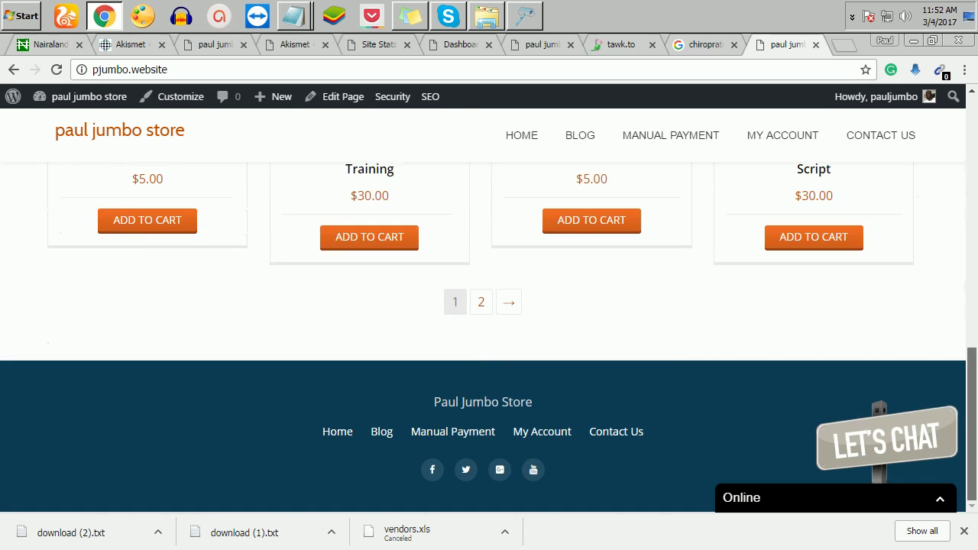